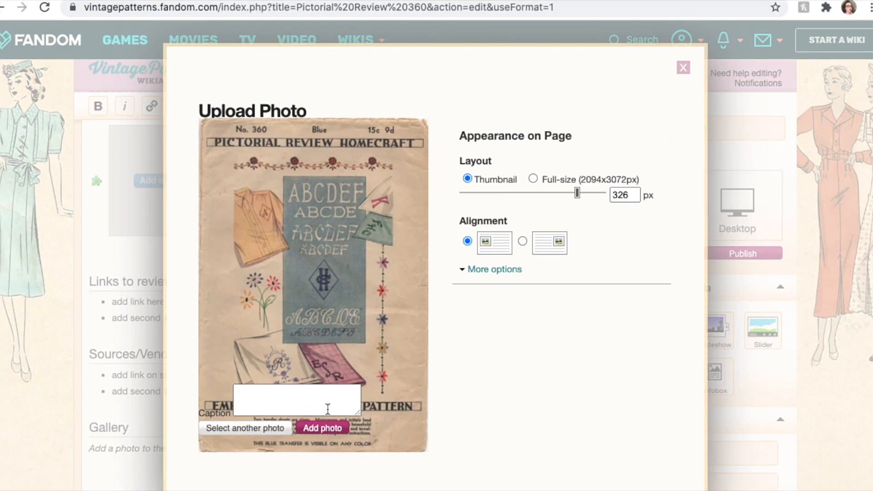
Add the uploaded pattern photo to the Pictorial Review 360 page and delete both placeholder links under Links to reviews/blog posts
left_click(324, 428)
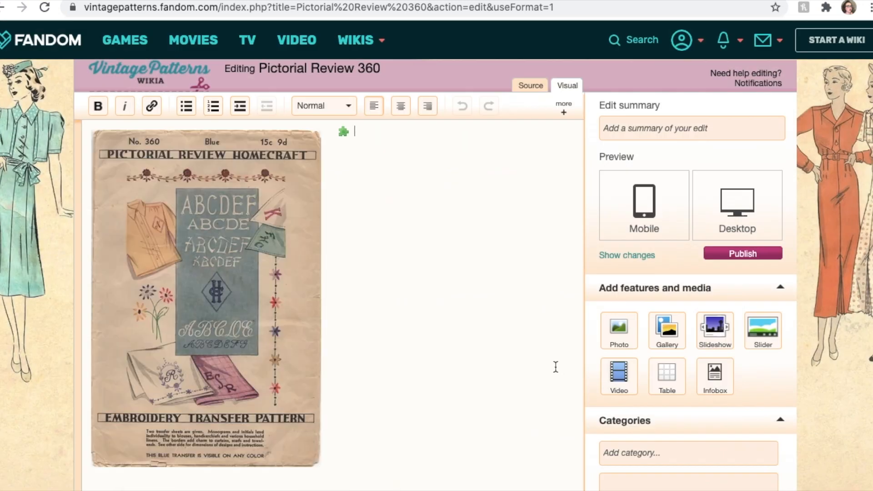
scroll(555, 367, "down", 5)
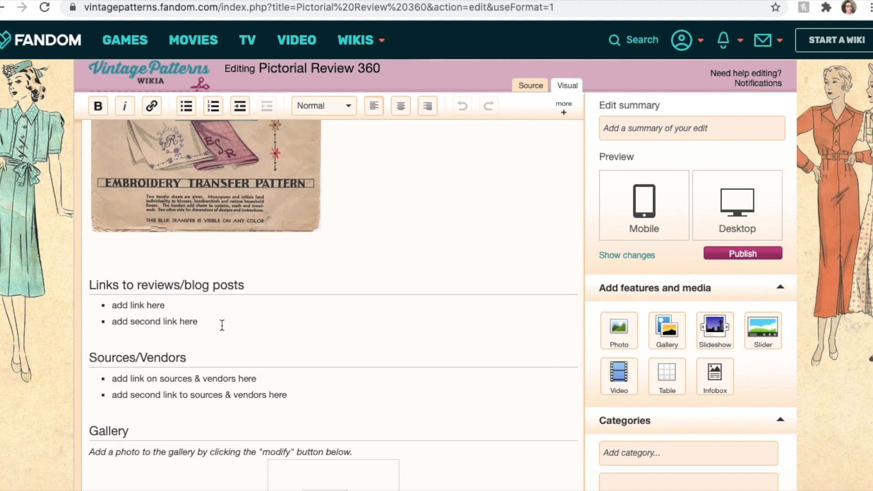
left_click_drag(216, 325, 112, 308)
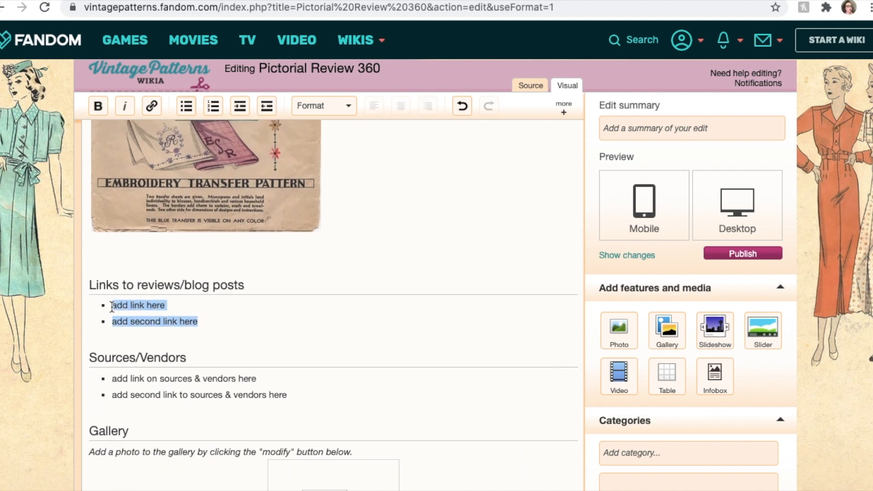
key("BackSpace")
left_click_drag(299, 383, 115, 357)
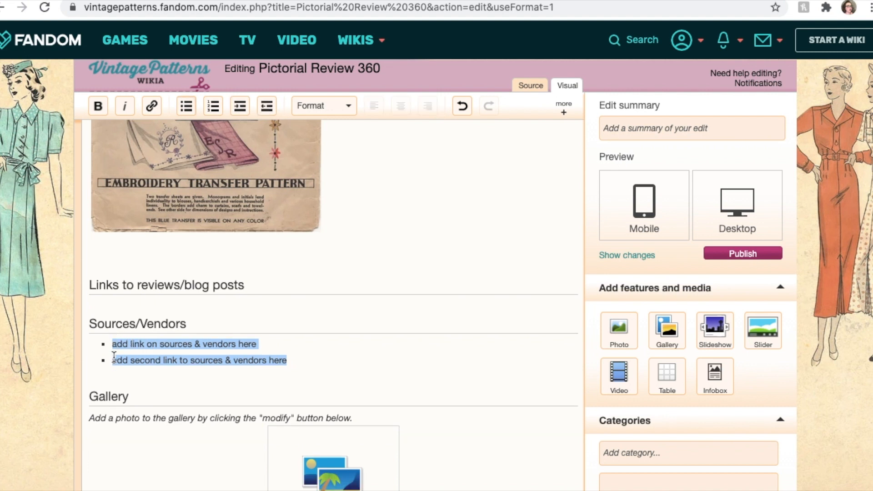
type("w")
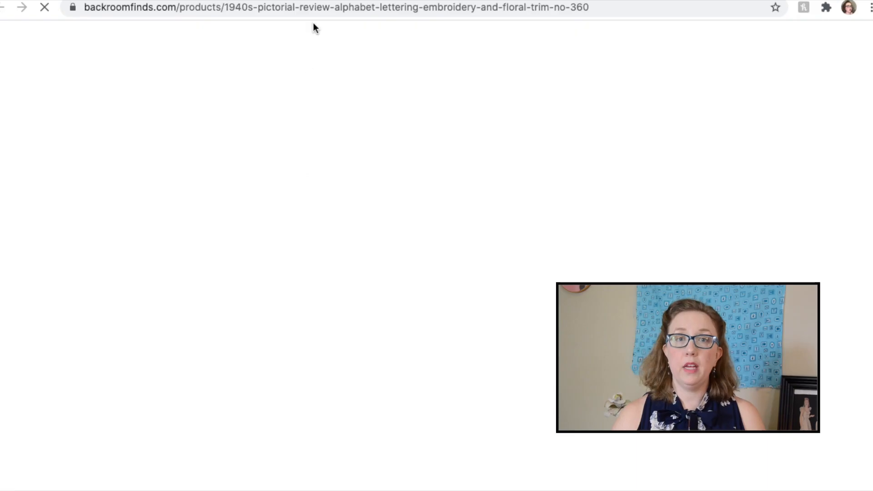
left_click(311, 7)
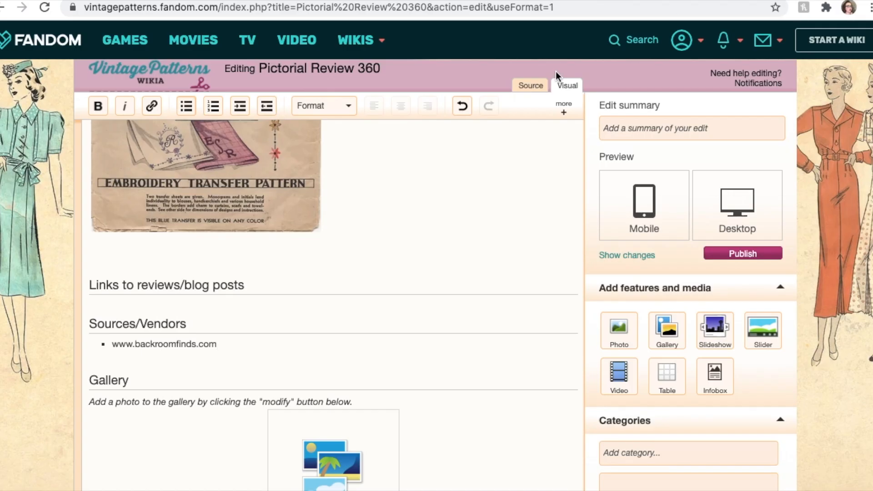
scroll(395, 286, "down", 2)
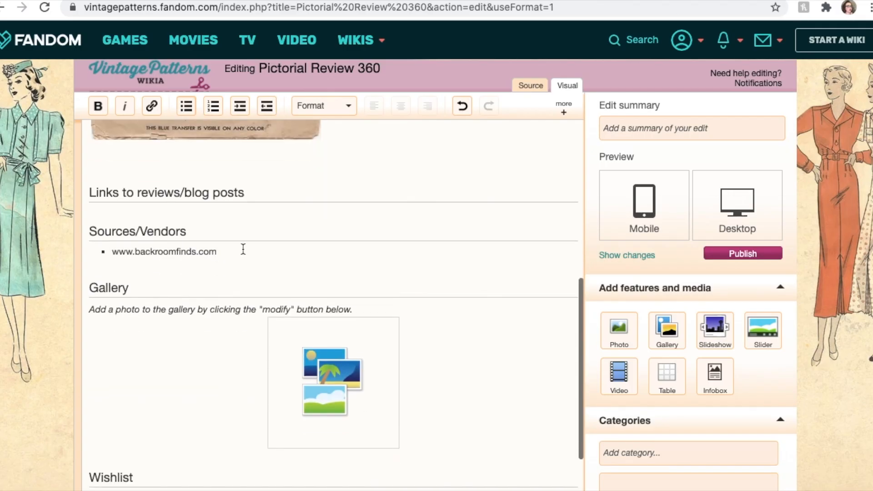
left_click_drag(218, 252, 111, 251)
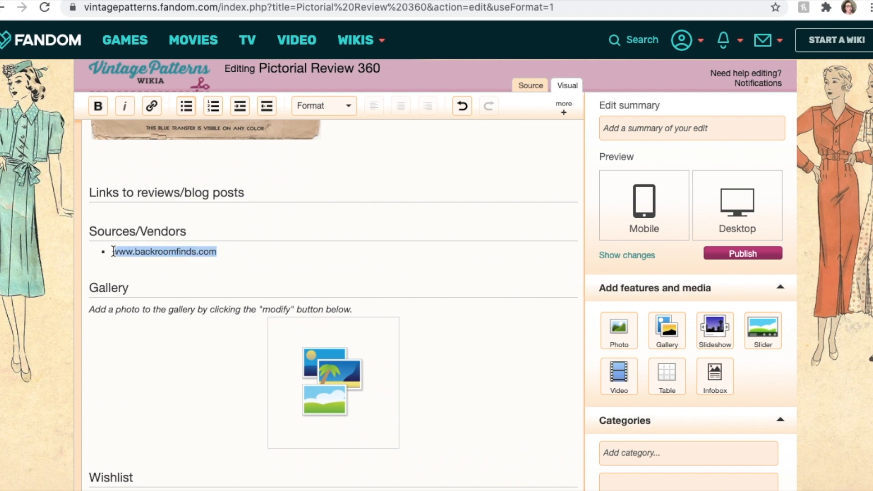
left_click(159, 109)
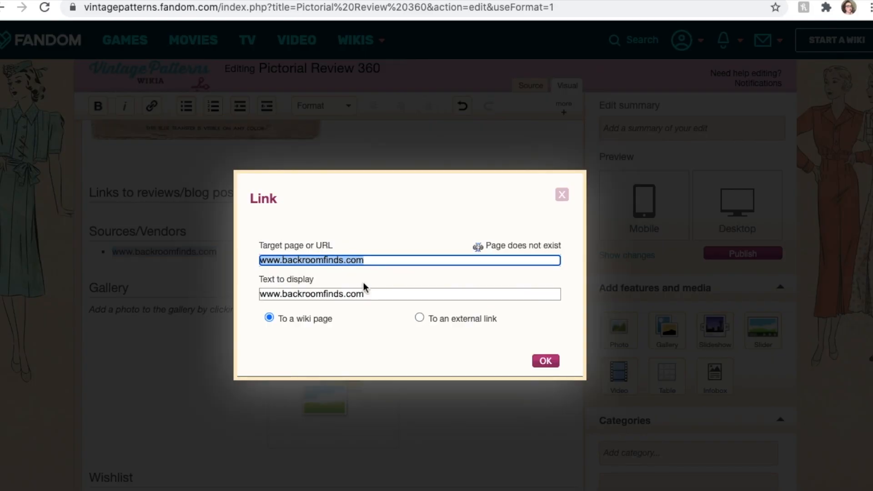
key("super+v")
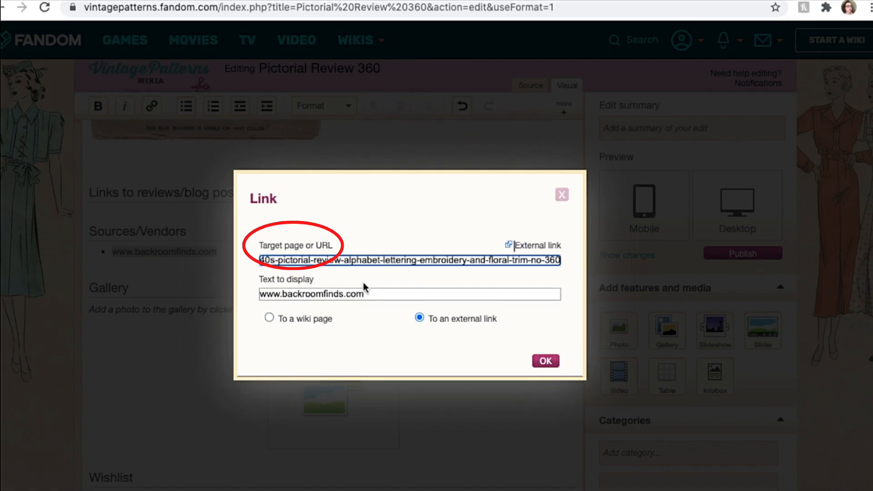
left_click(542, 360)
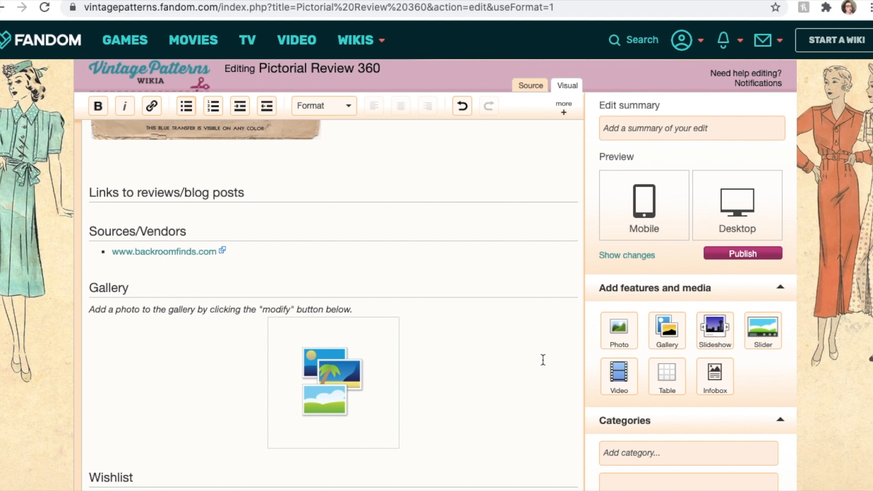
Publish the Pictorial Review 360 page
scroll(543, 359, "down", 2)
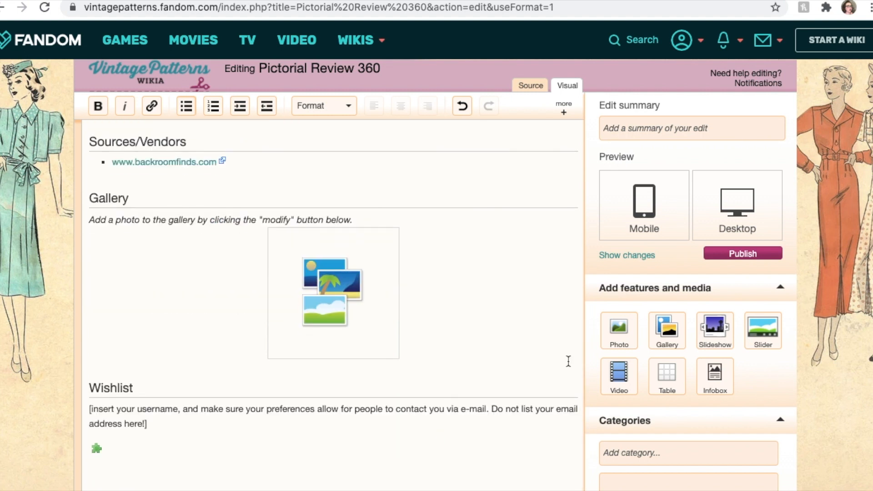
left_click(753, 256)
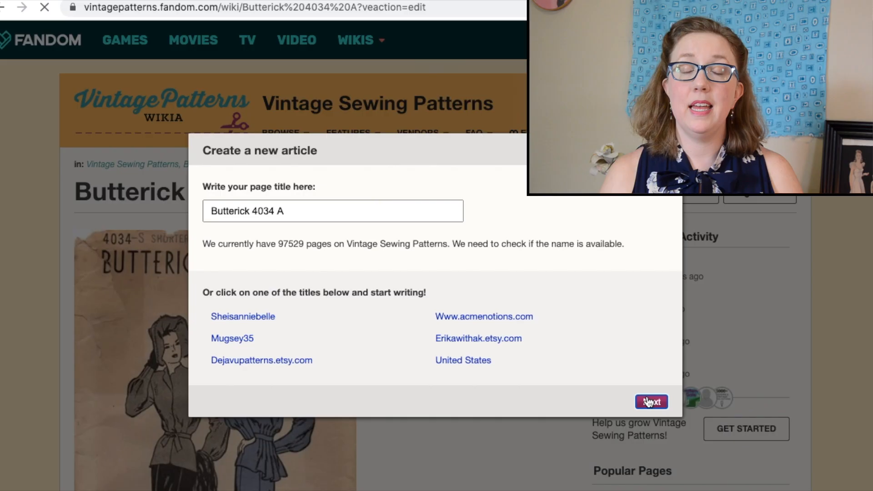
Start a new article titled Butterick 4034 A, leave its blank editor, and add the pattern photo as an enlarged thumbnail
left_click(650, 401)
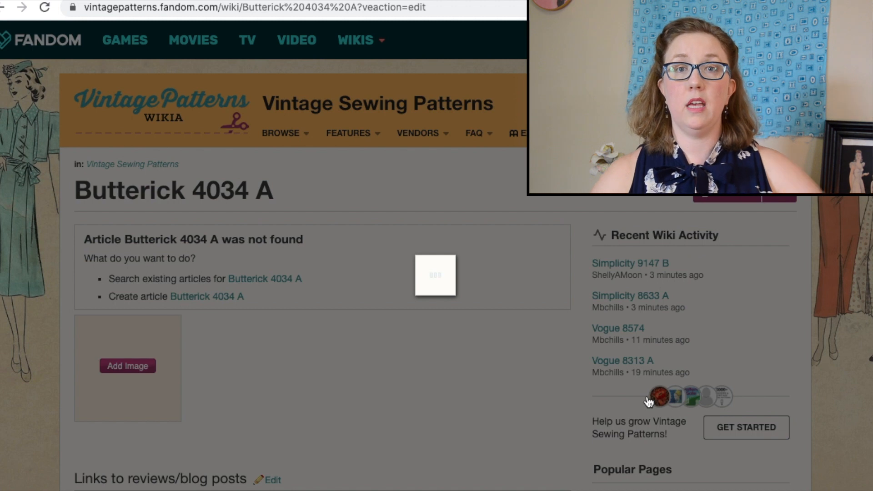
scroll(648, 402, "down", 4)
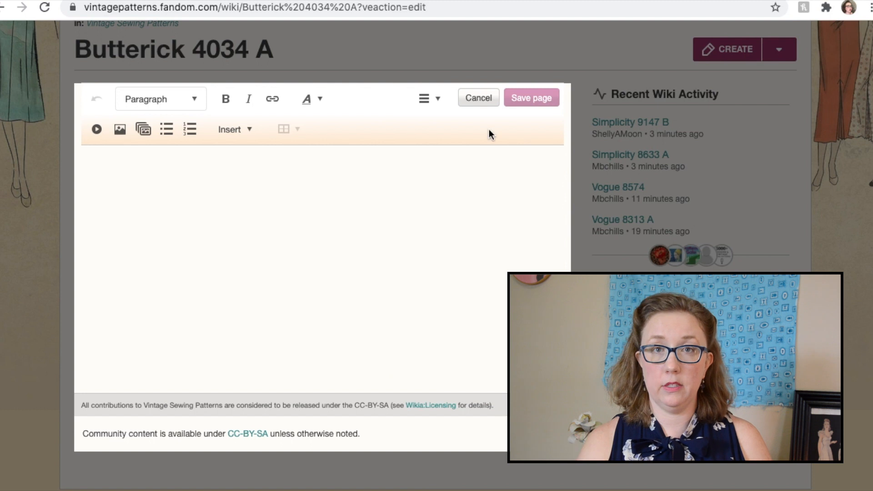
left_click(480, 101)
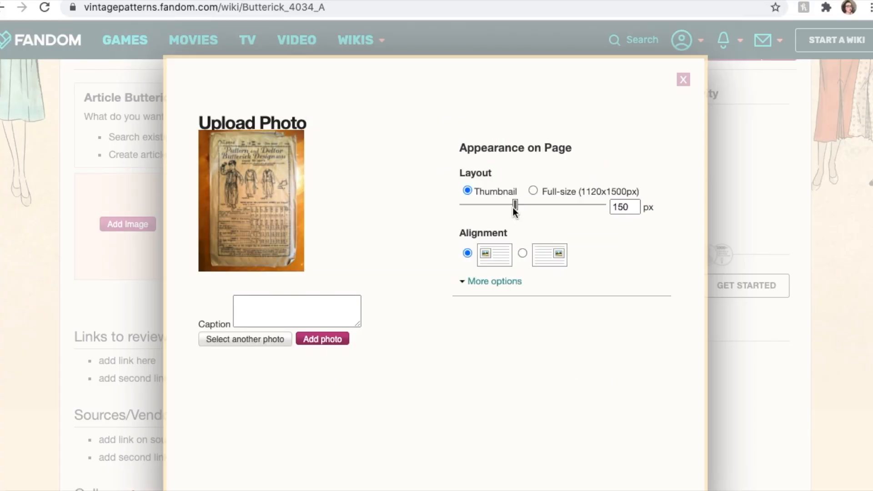
left_click_drag(515, 207, 565, 210)
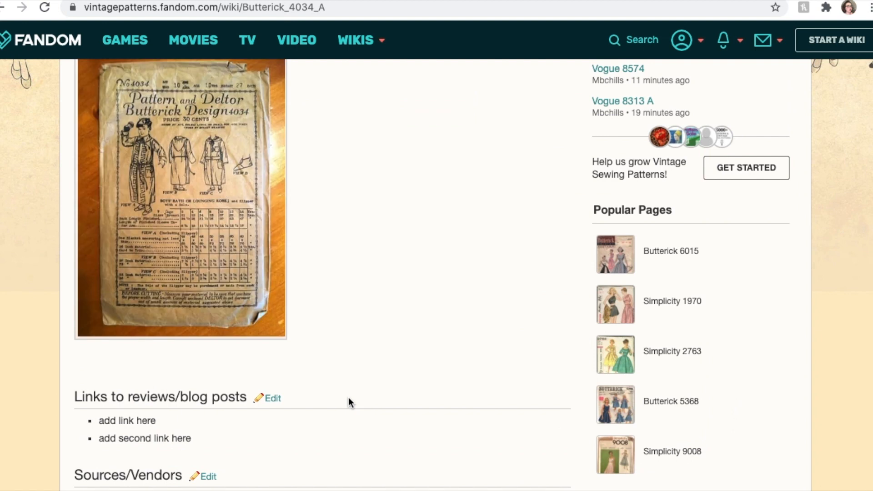
Edit the Links to reviews/blog posts section of Butterick 4034 A and delete its placeholder list entirely
scroll(348, 397, "down", 5)
scroll(349, 402, "down", 1)
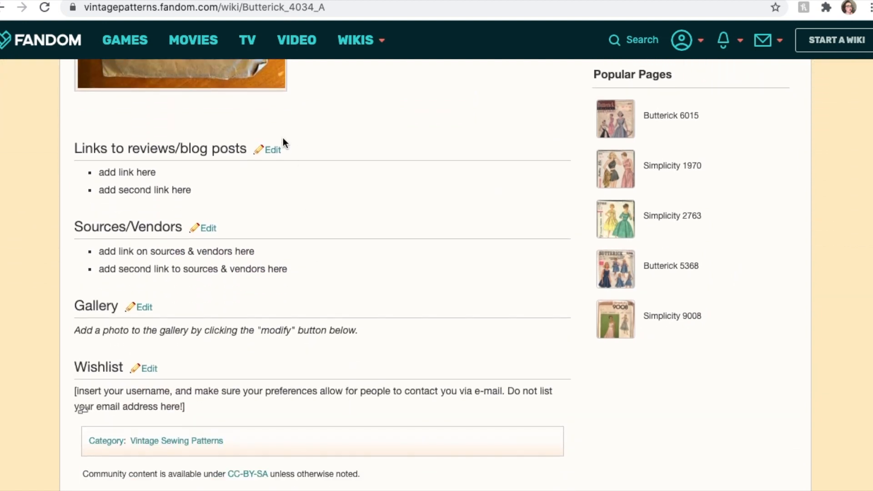
left_click(275, 148)
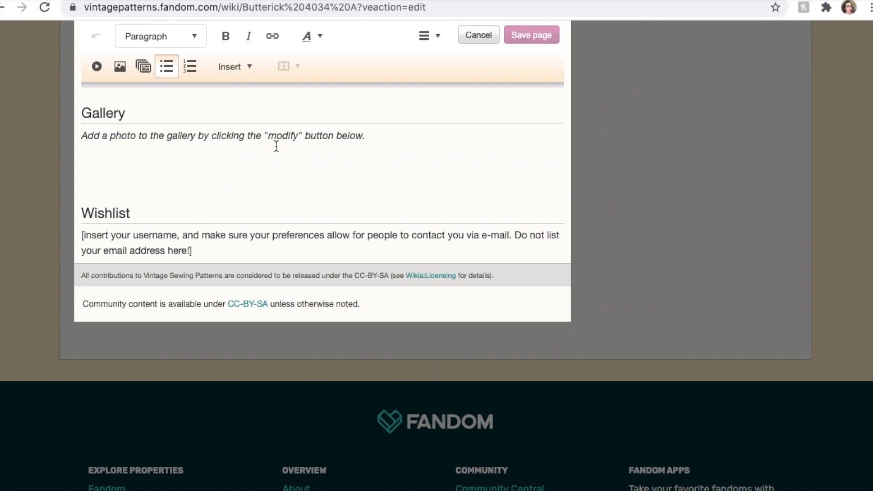
left_click_drag(212, 282, 105, 260)
key("BackSpace")
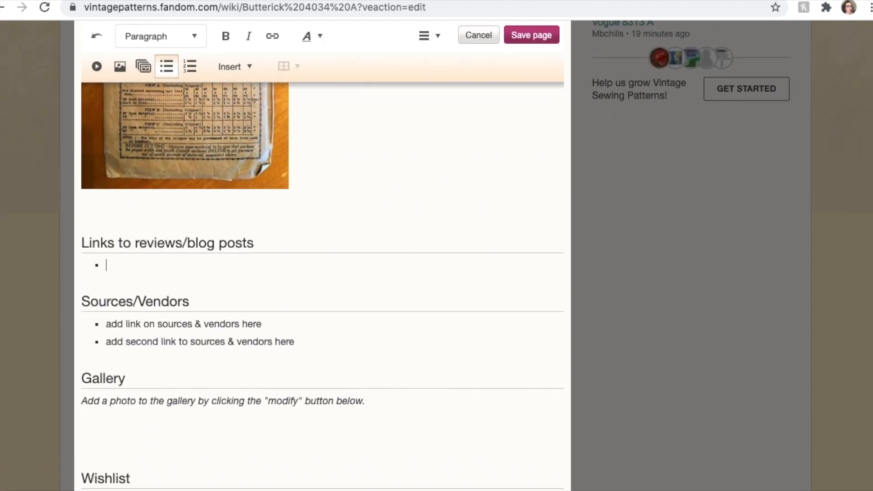
key("BackSpace")
key("BackSpace")
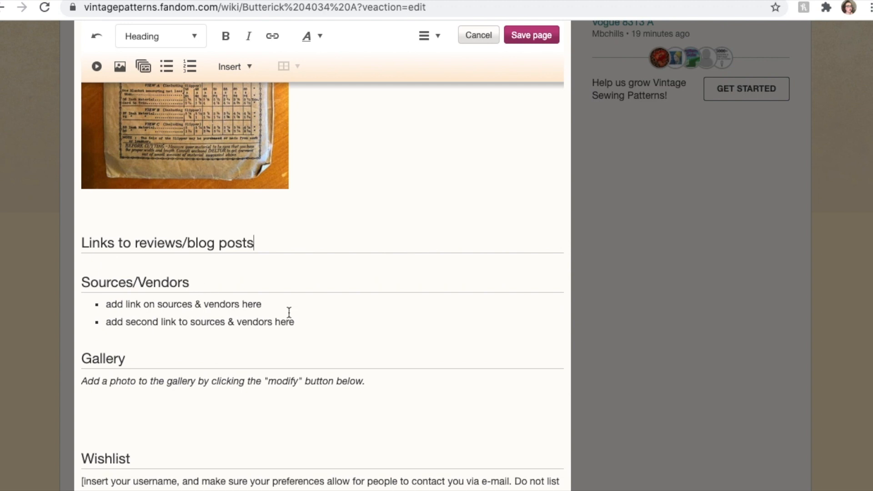
left_click_drag(301, 321, 245, 318)
left_click_drag(164, 302, 109, 302)
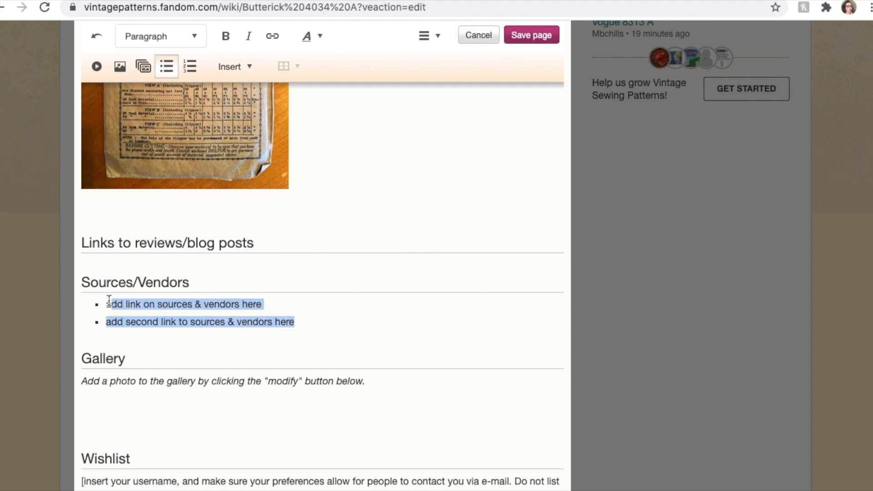
type("www")
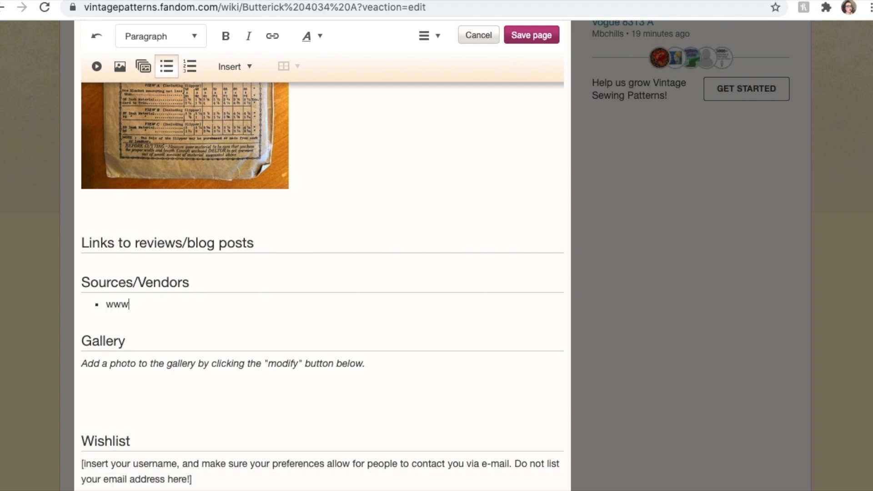
type(".backroomfinds.com")
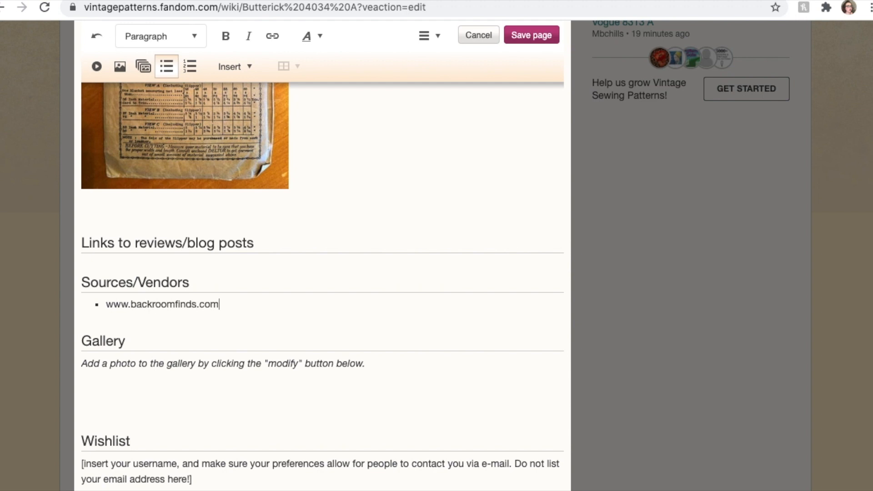
type(" 10yrs")
Save the Butterick 4034 A page with the Sources/Vendors summary, keeping the page followed
scroll(364, 255, "down", 2)
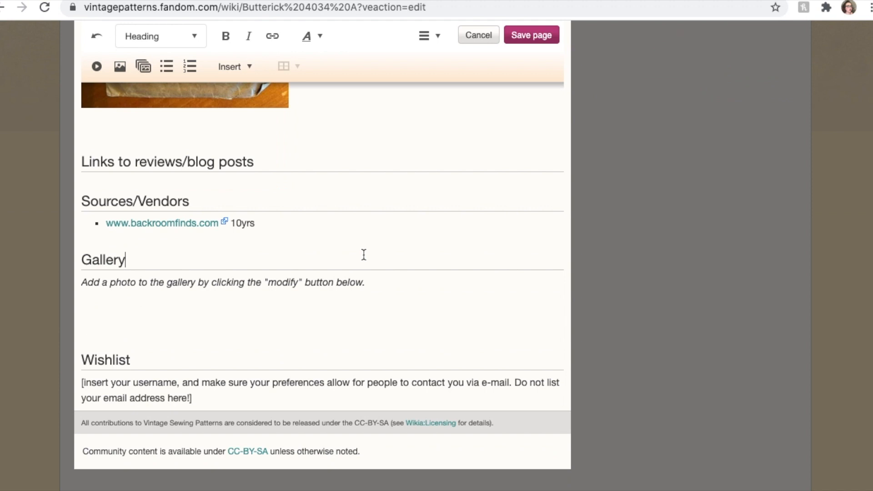
scroll(364, 255, "up", 7)
scroll(364, 255, "down", 1)
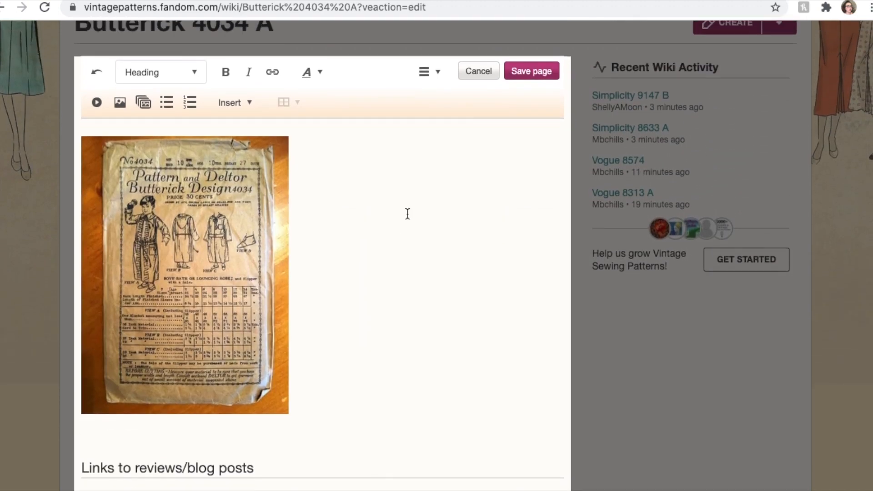
left_click(541, 75)
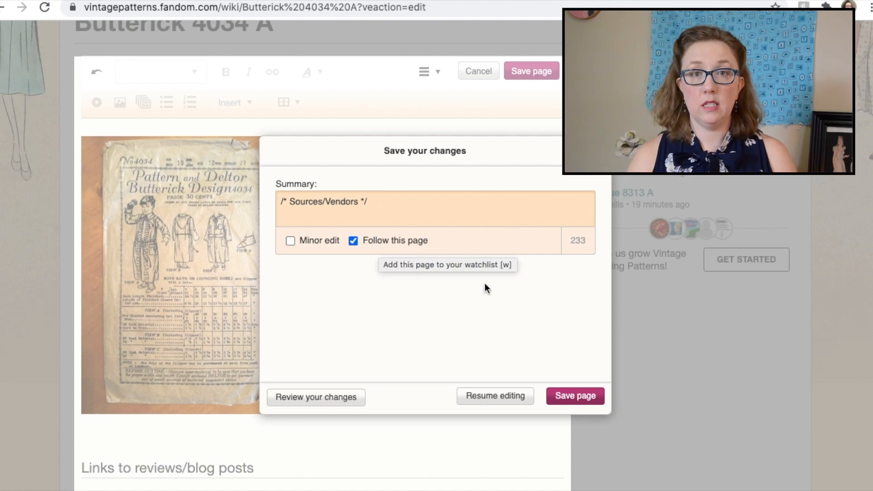
left_click(571, 395)
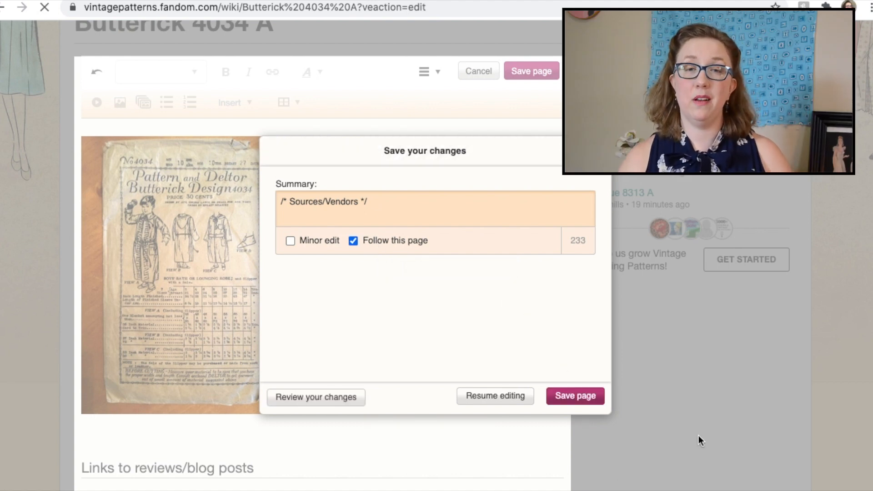